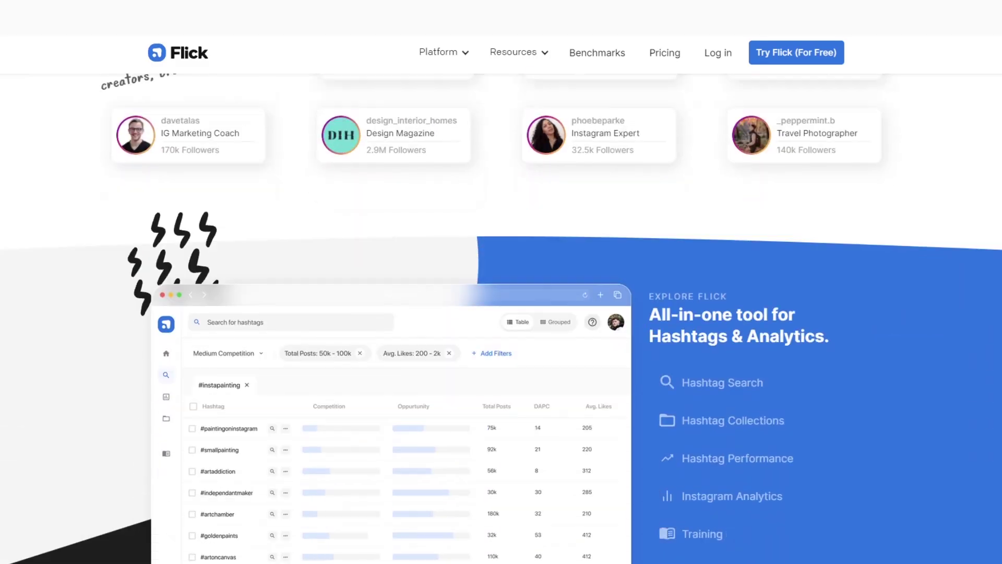
Scroll down the Flick features page to the FAQ section
scroll(501, 313, down, 20)
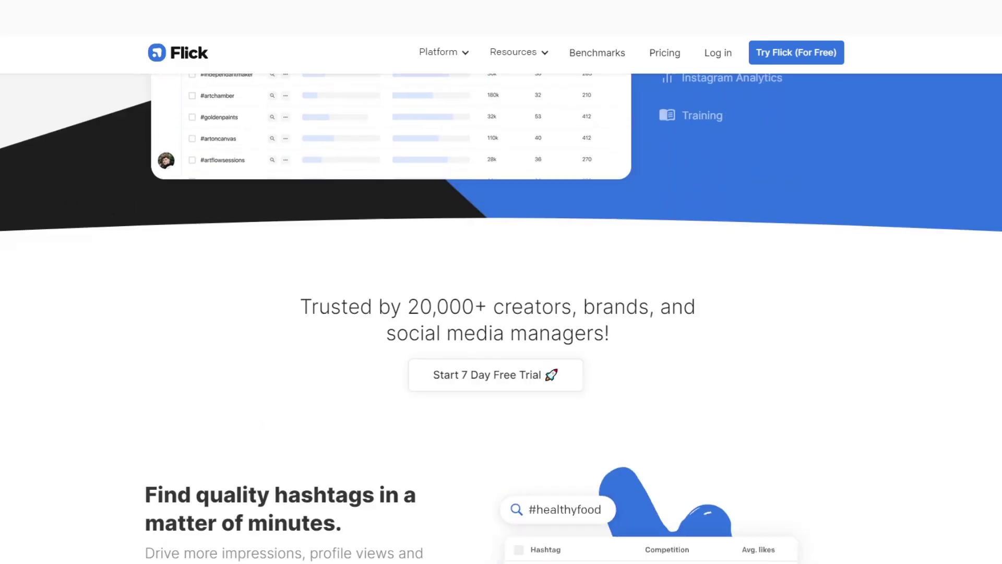
scroll(501, 313, down, 20)
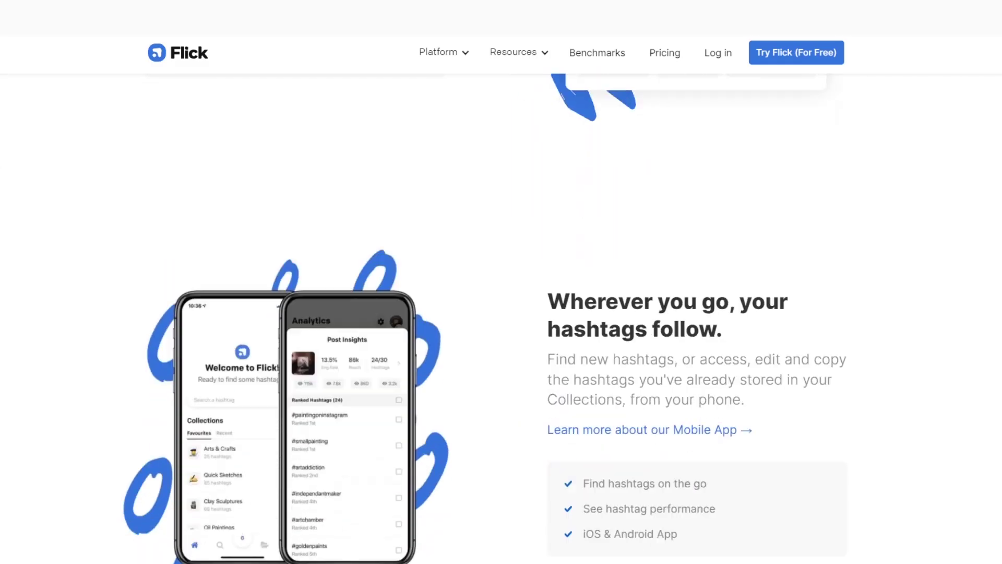
scroll(501, 314, down, 20)
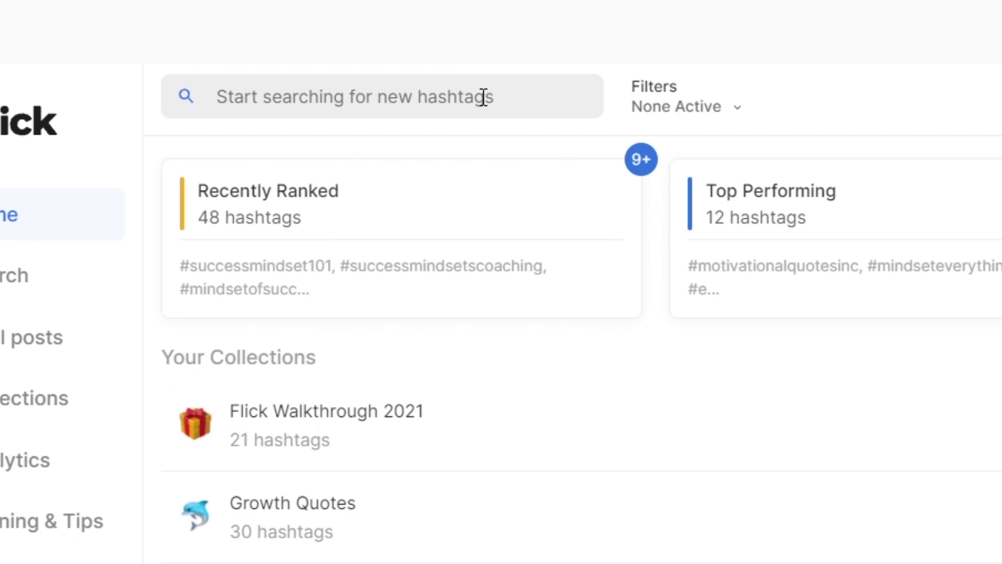
Start a new Flick hashtag search and bring up its filter options
click(455, 87)
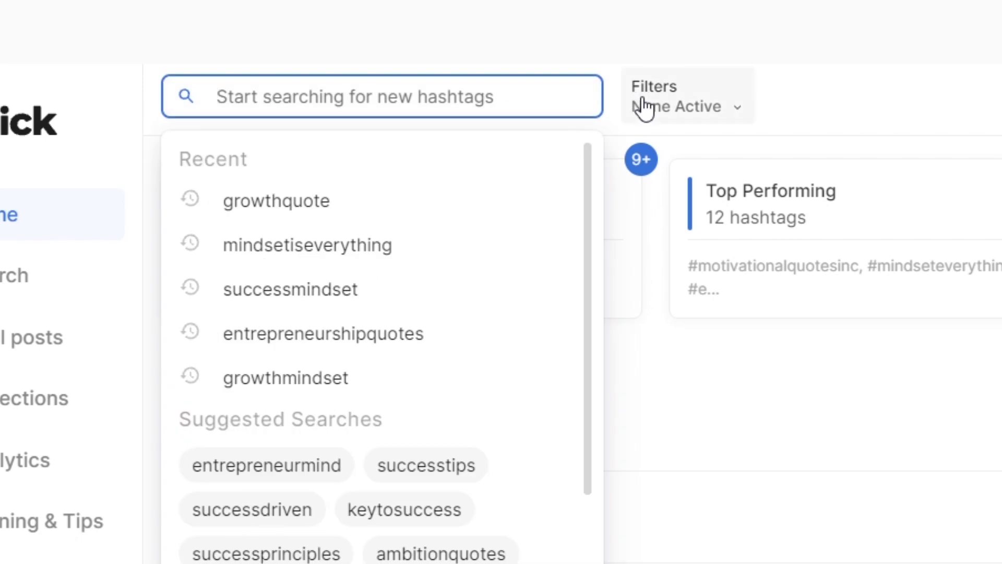
click(667, 106)
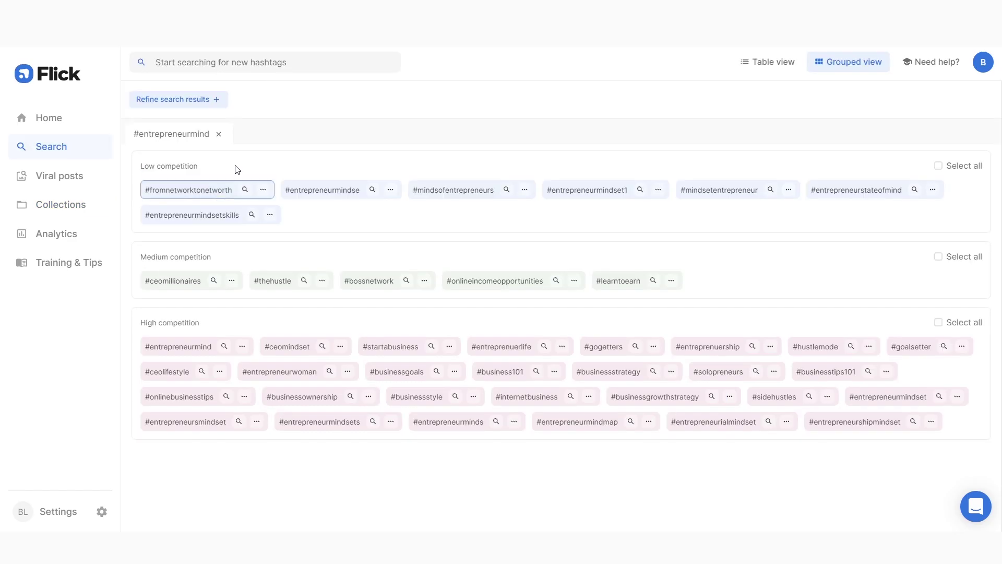
Select #fromnetworktonetworth and #mindsofentrepreneurs, then run an audit on the selected hashtags
click(222, 191)
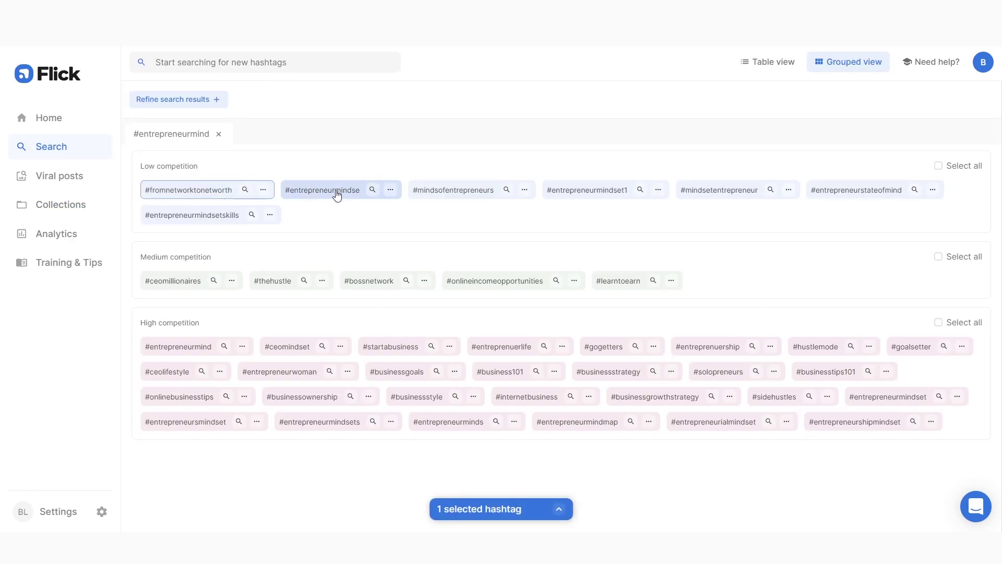
click(450, 196)
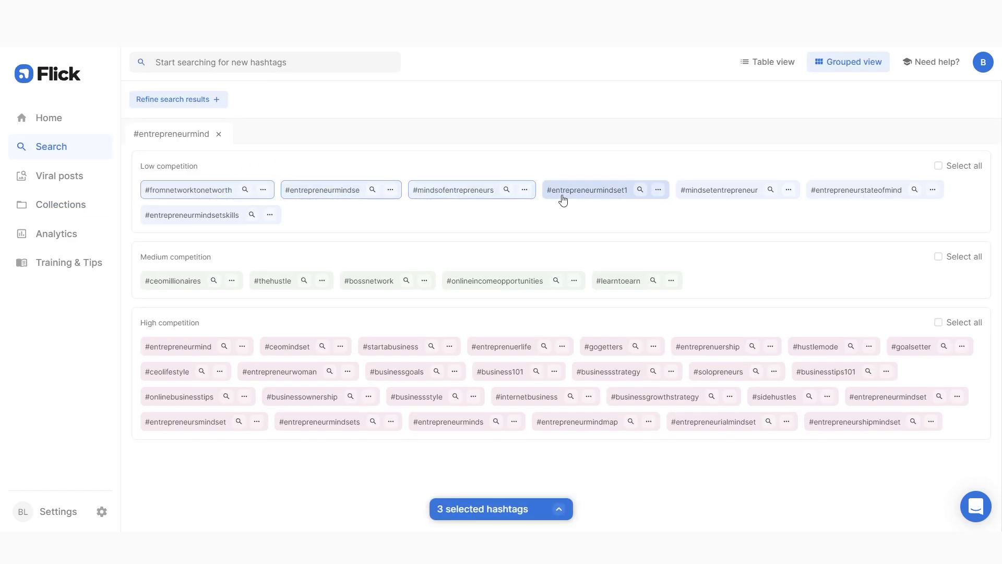
click(559, 509)
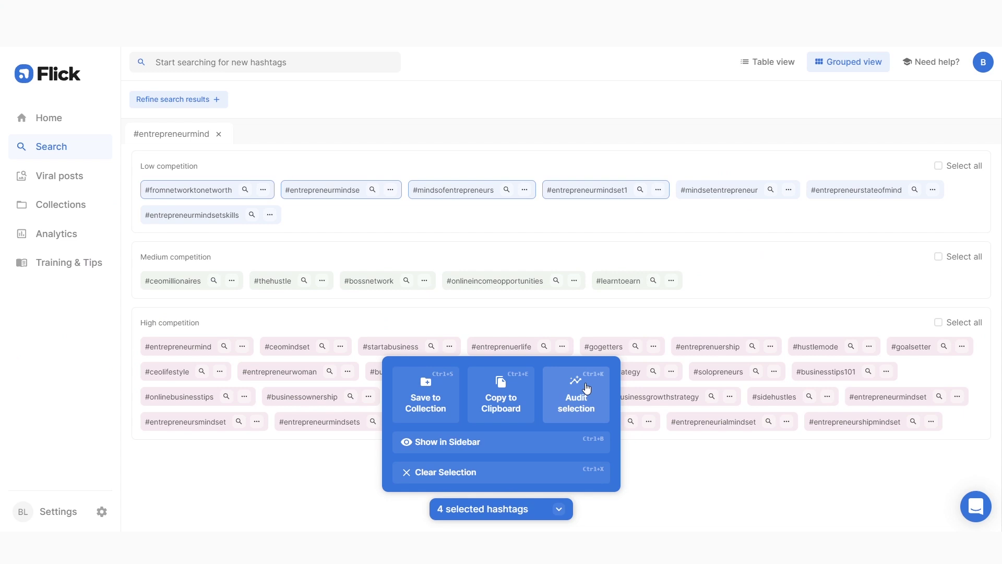
click(540, 249)
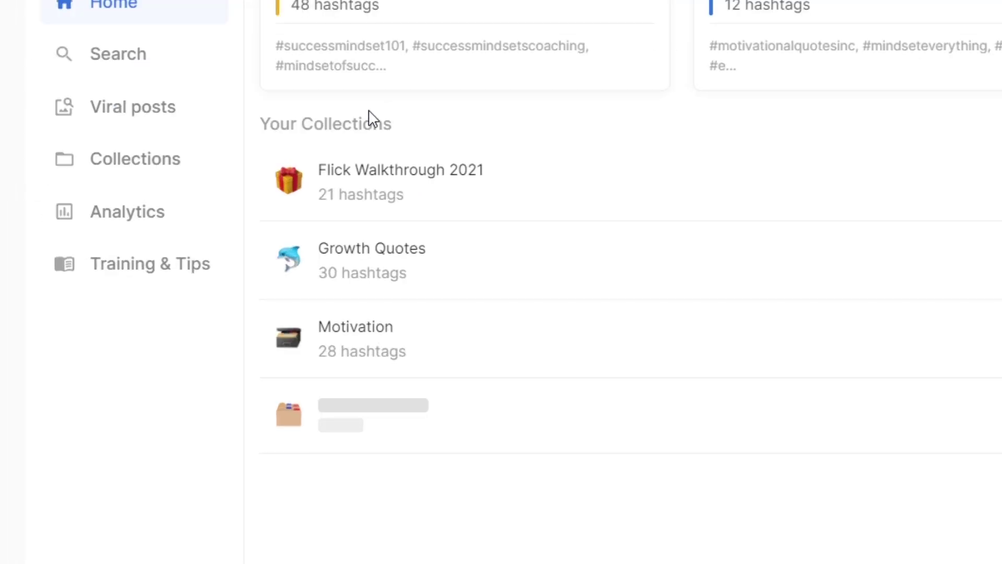
Open the Flick Walkthrough 2021 collection from Your Collections
click(401, 181)
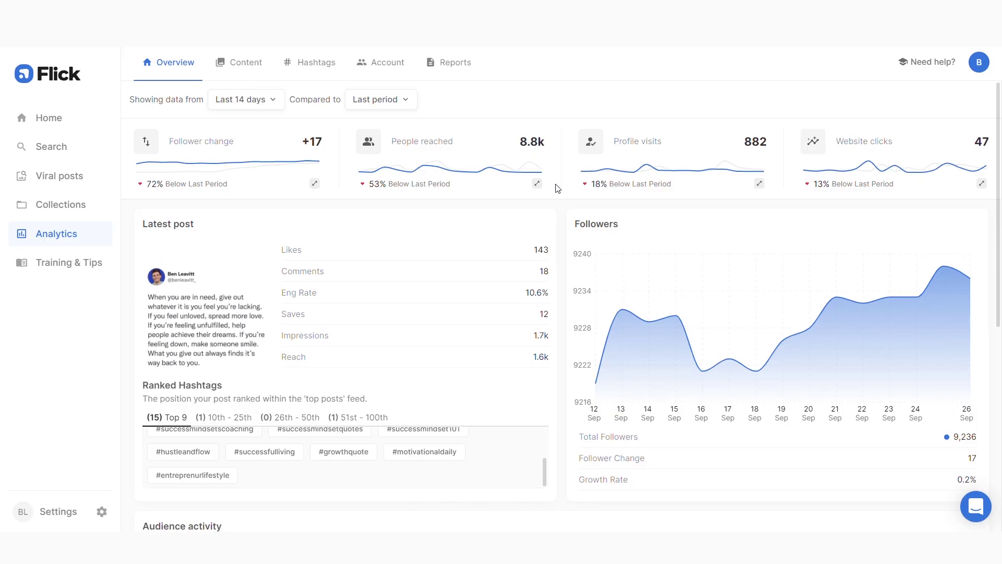
Scroll the 14-day Analytics overview: +17 followers, 8.8k reached, 882 profile visits
scroll(556, 189, down, 6)
scroll(555, 190, down, 1)
Enlarge the Follower change chart and compare it against Similar accounts
click(319, 184)
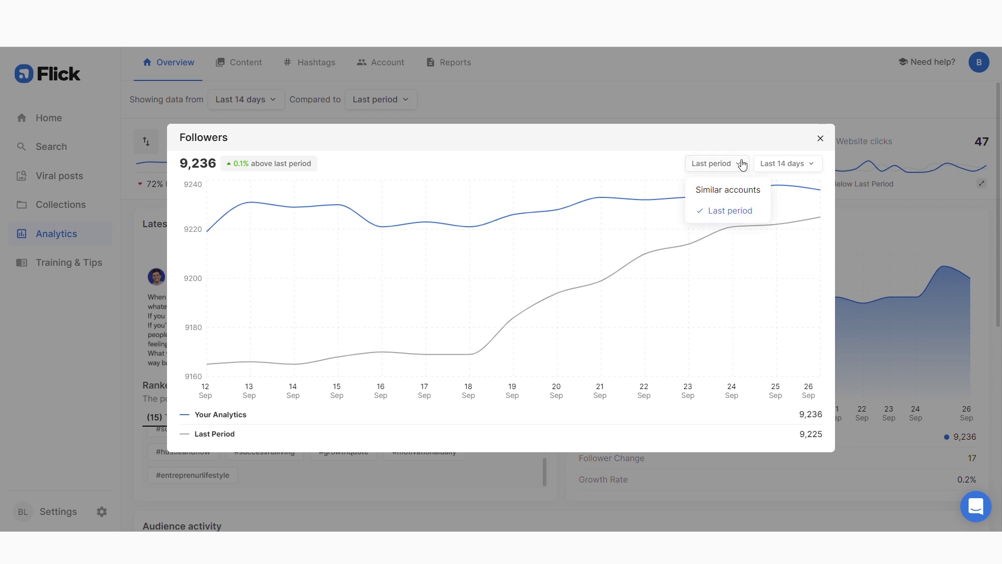
click(738, 192)
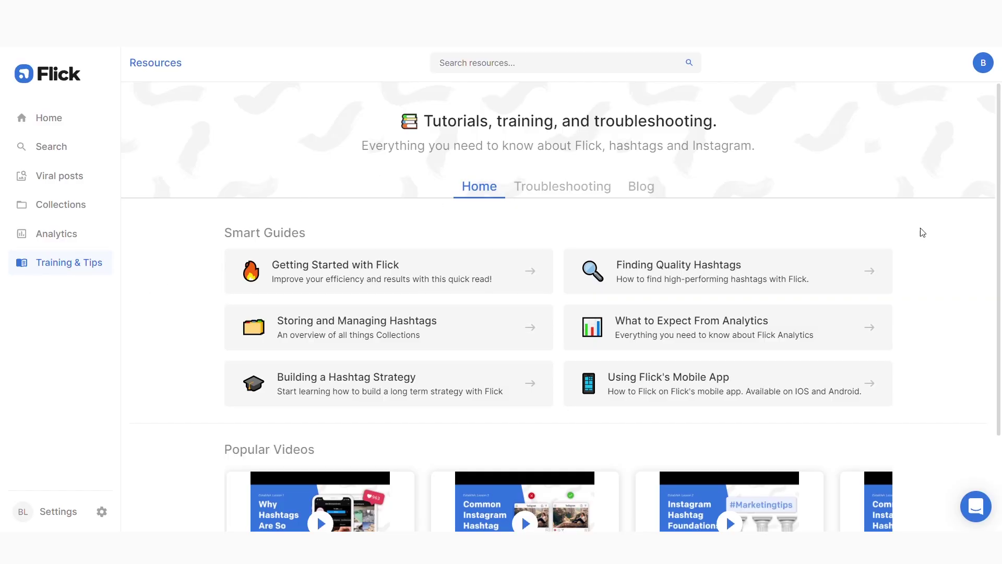
Look over the Training & Tips page, then switch to the Viral Posts Finder
scroll(922, 232, down, 3)
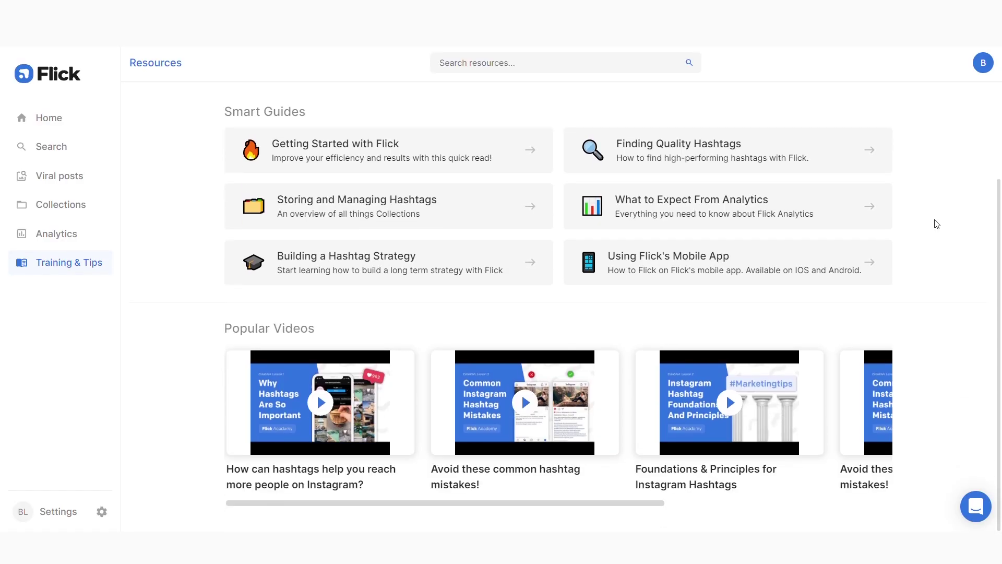
scroll(937, 224, up, 3)
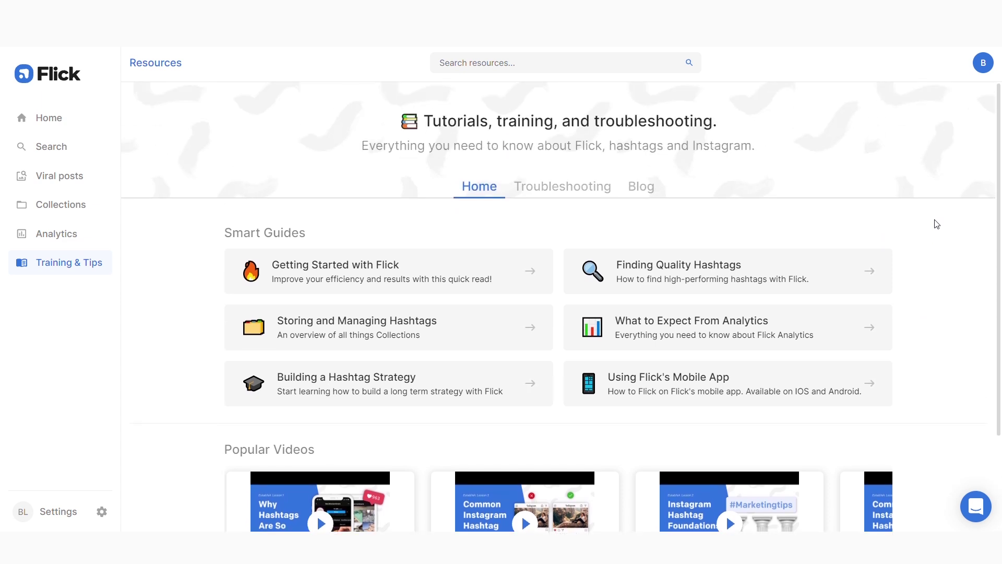
click(73, 176)
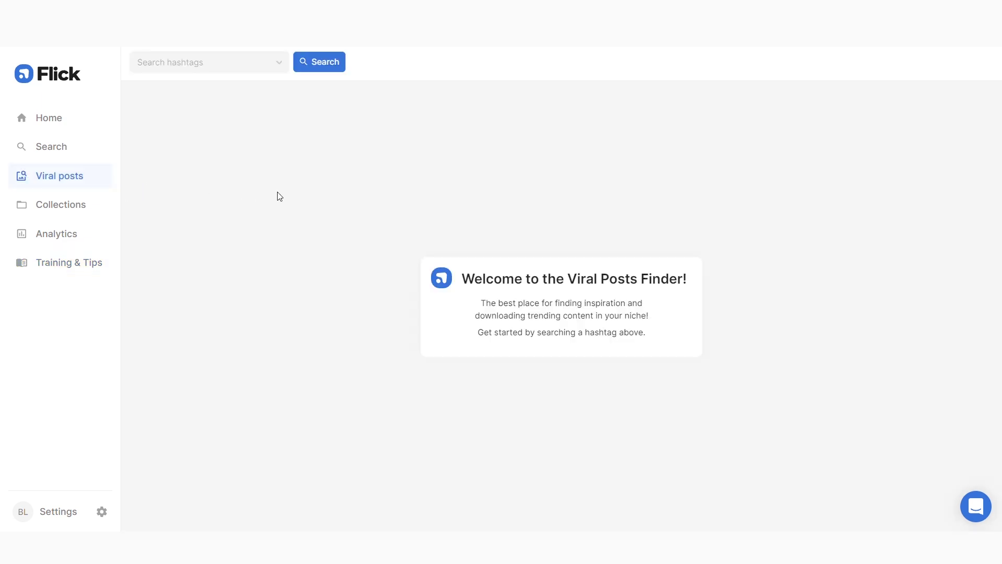
Search viral posts for #entrepreneurism, picked from suggestions for 'entrepre'
click(209, 70)
text(entrepre)
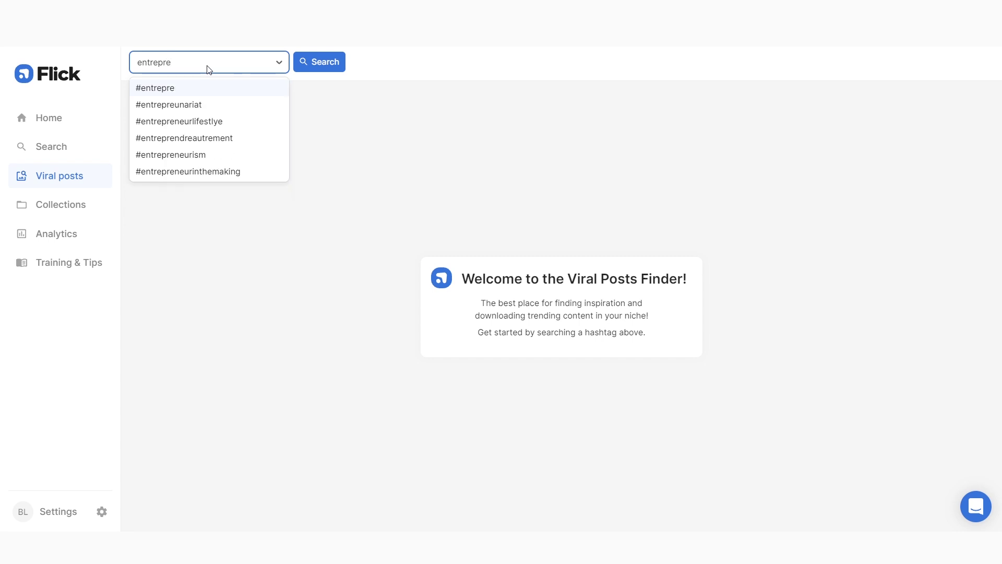
click(193, 157)
click(320, 62)
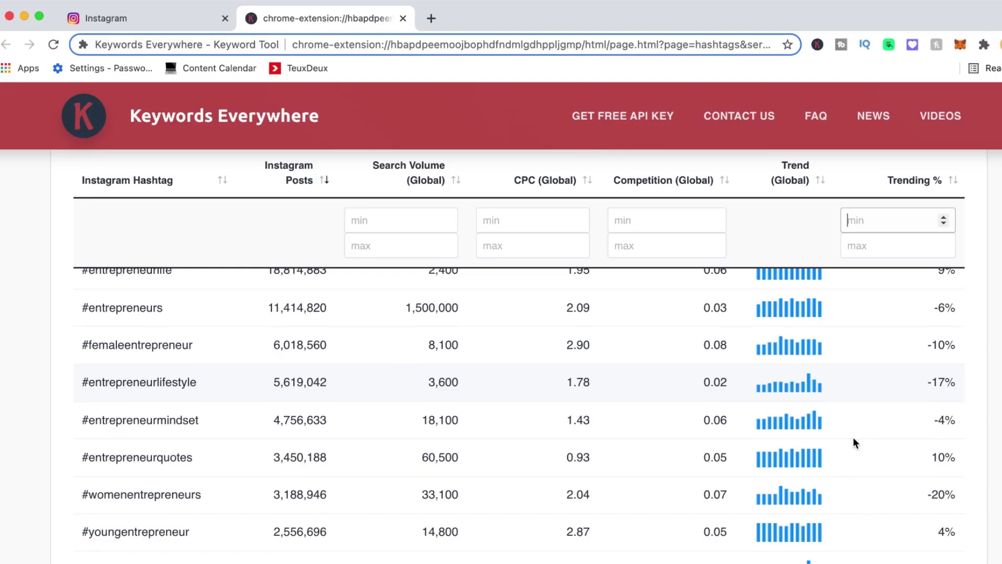
Scroll through the entrepreneur hashtag results with post counts, search volume and competition
scroll(854, 442, down, 10)
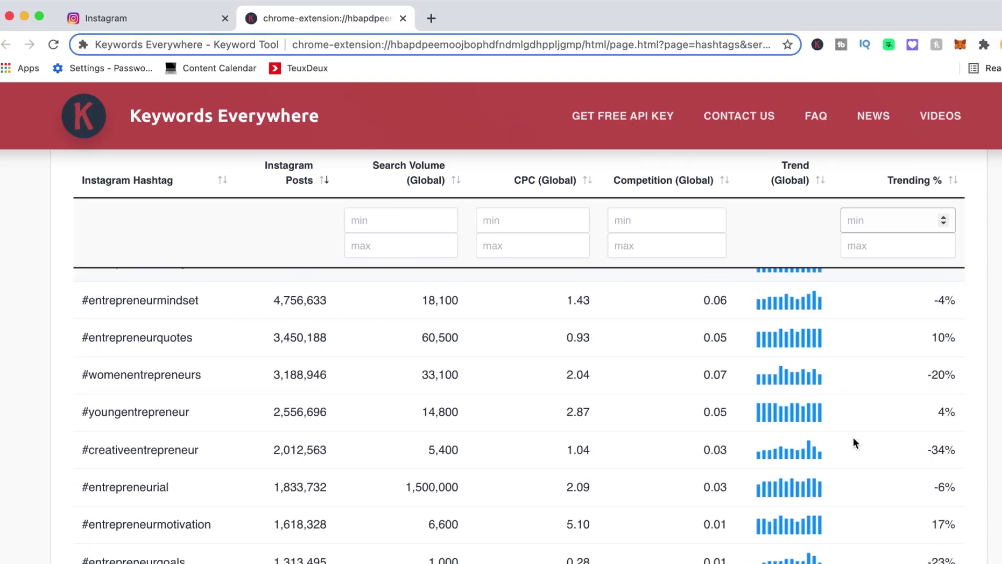
scroll(853, 443, down, 10)
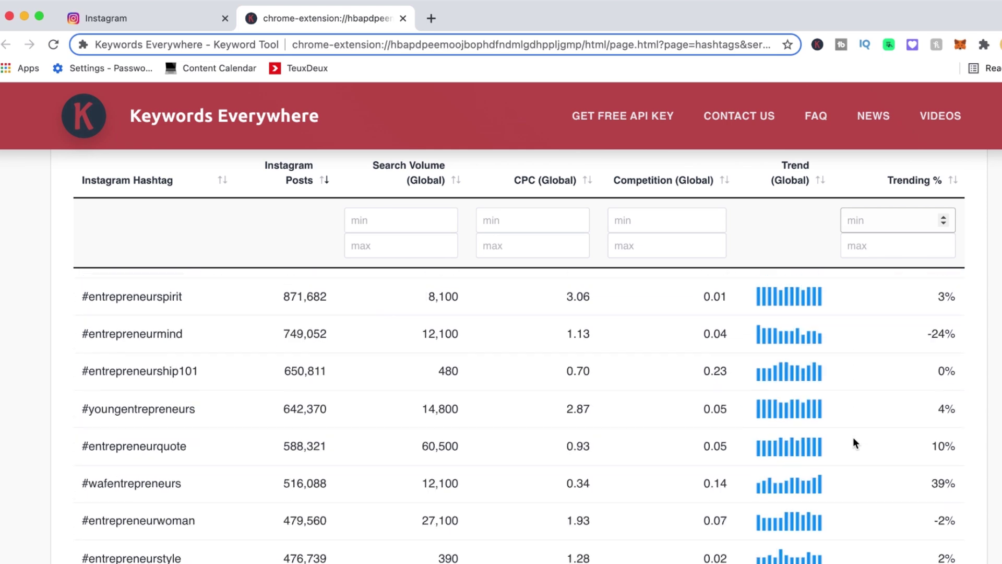
scroll(474, 436, down, 6)
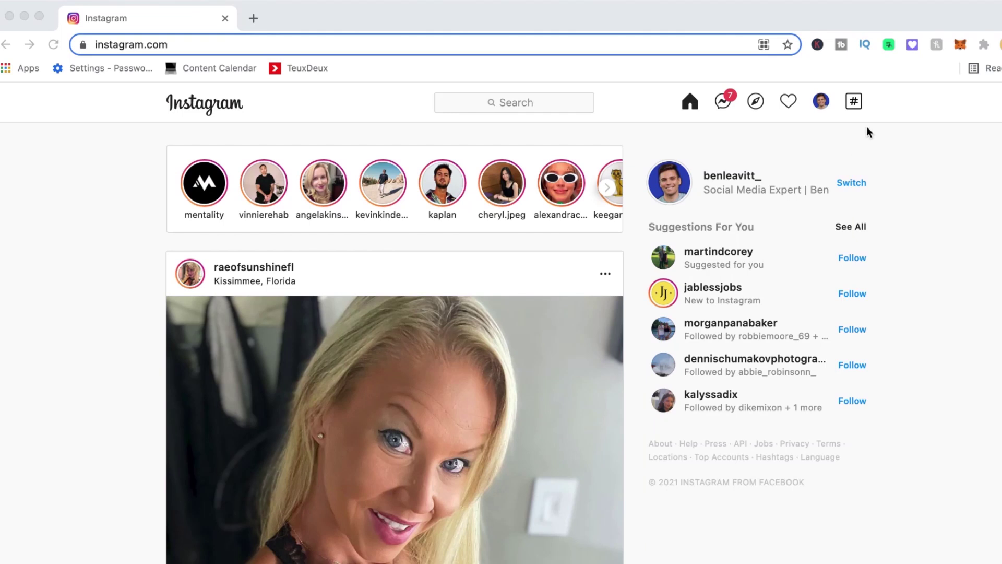
Open the Keywords Everywhere hashtag generator and generate hashtags for 'entrepreneur'
click(854, 102)
click(854, 103)
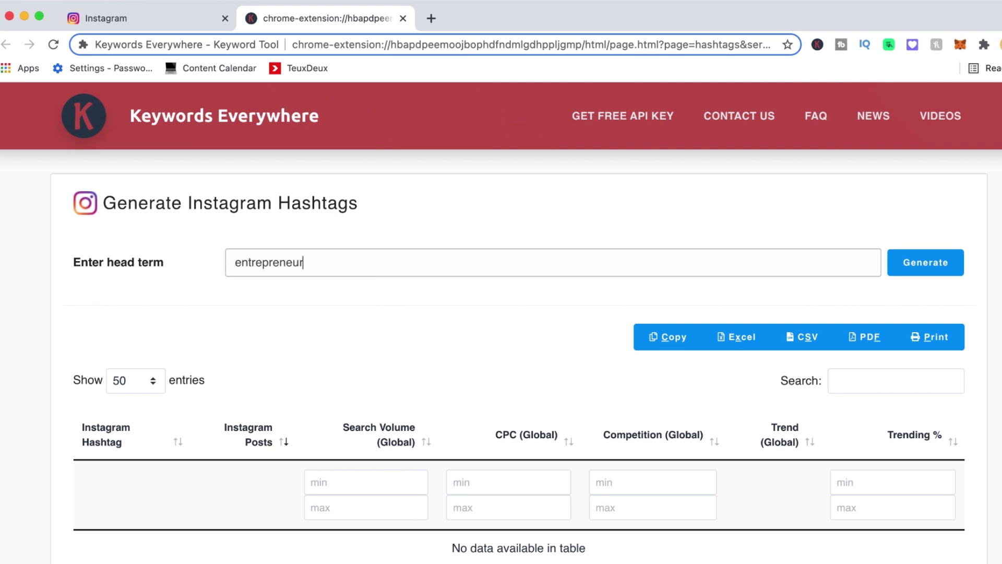
click(933, 275)
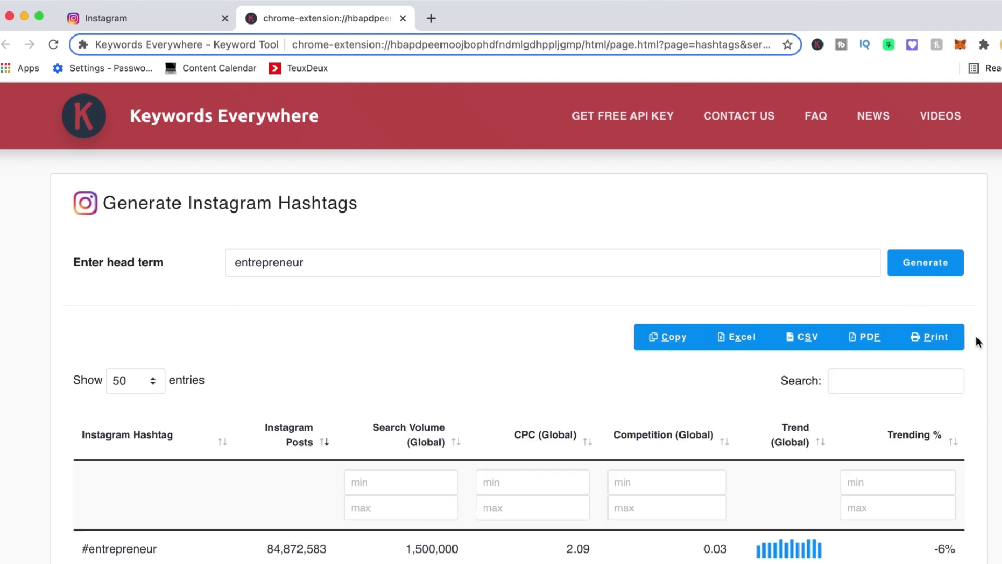
scroll(997, 325, down, 3)
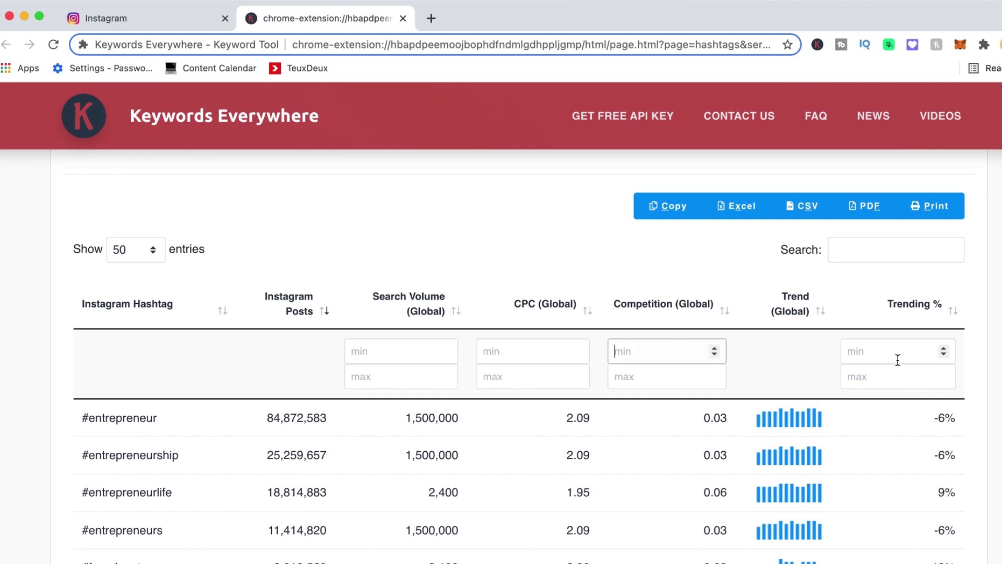
scroll(853, 438, down, 4)
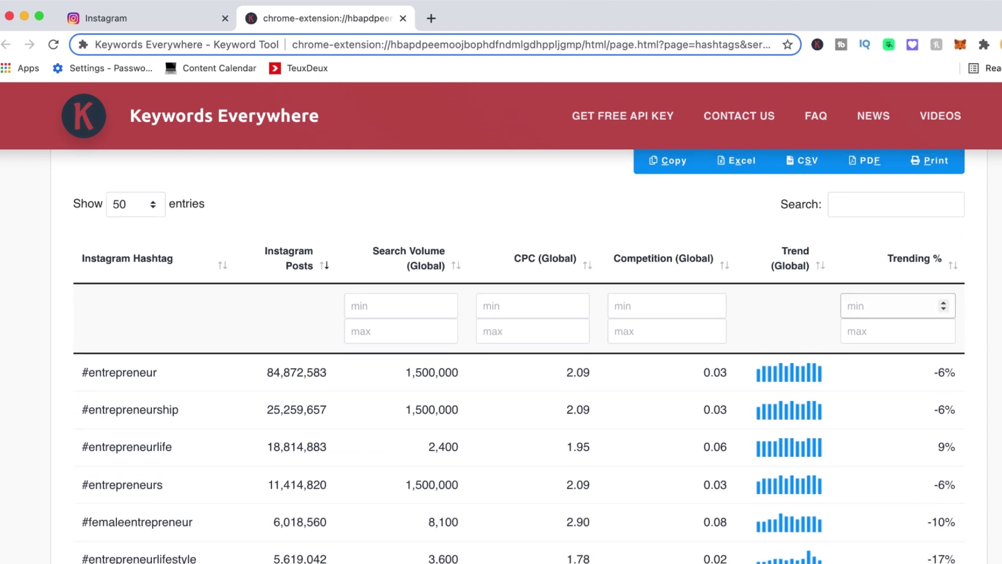
scroll(853, 437, up, 4)
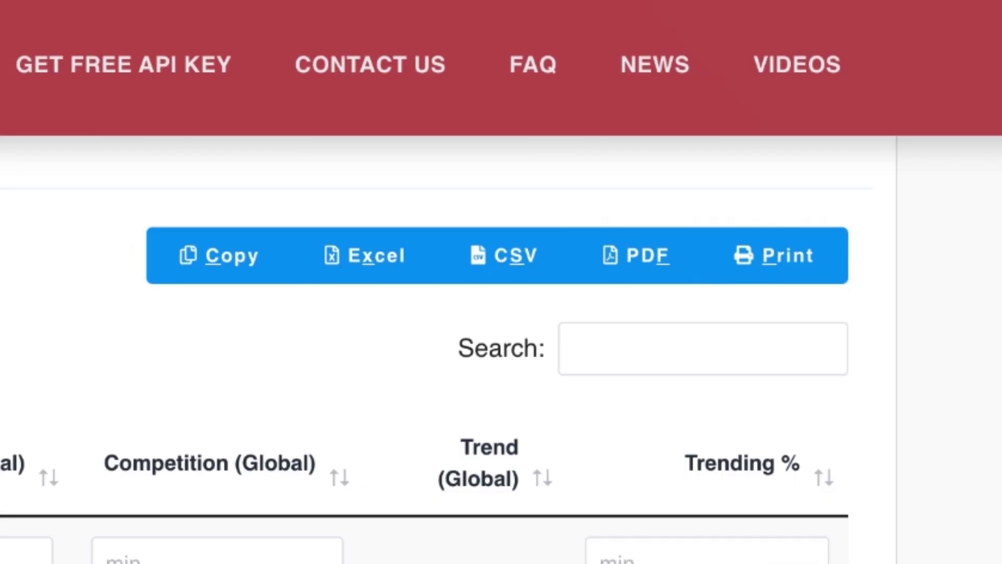
scroll(853, 437, down, 10)
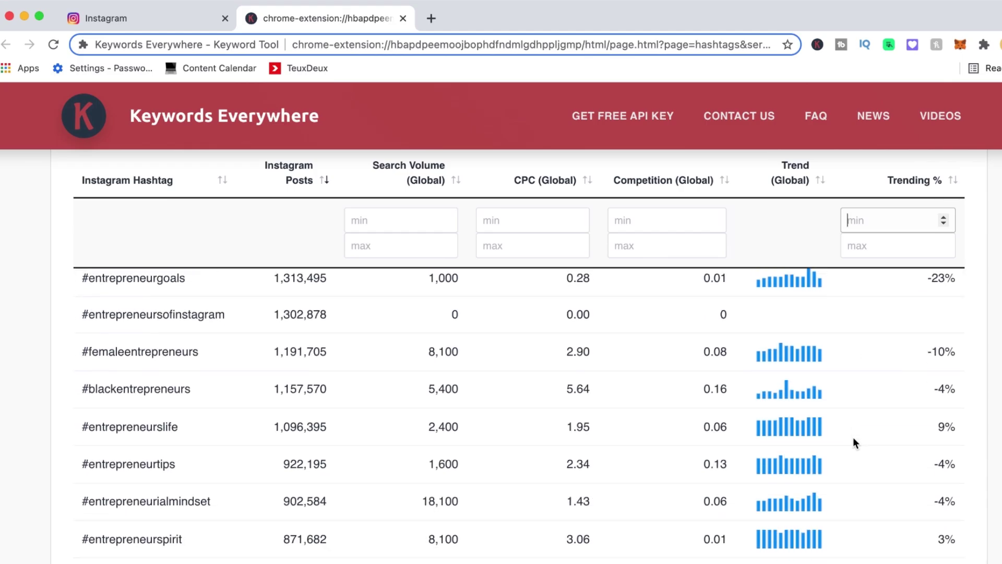
scroll(853, 437, down, 8)
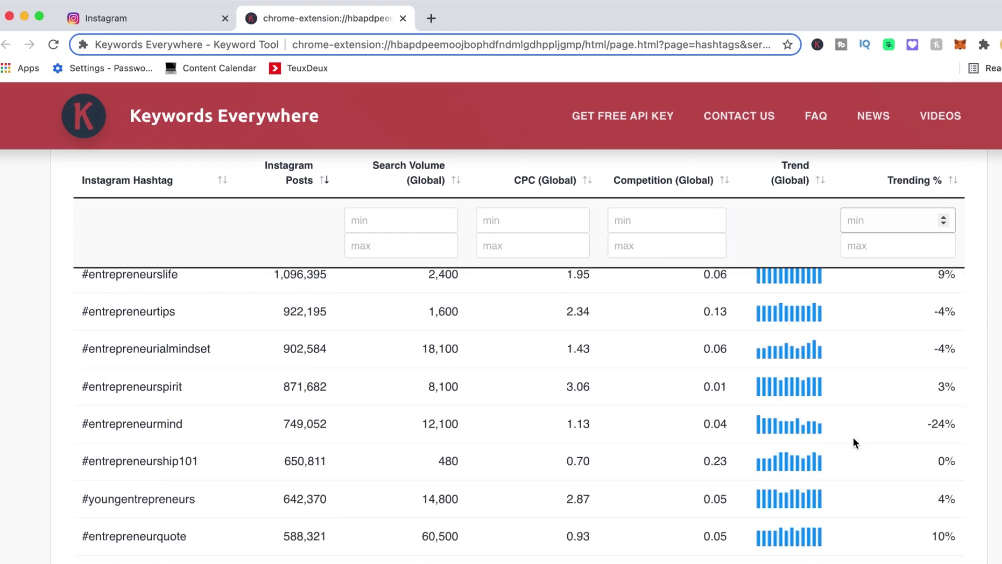
scroll(474, 437, down, 6)
scroll(475, 442, down, 10)
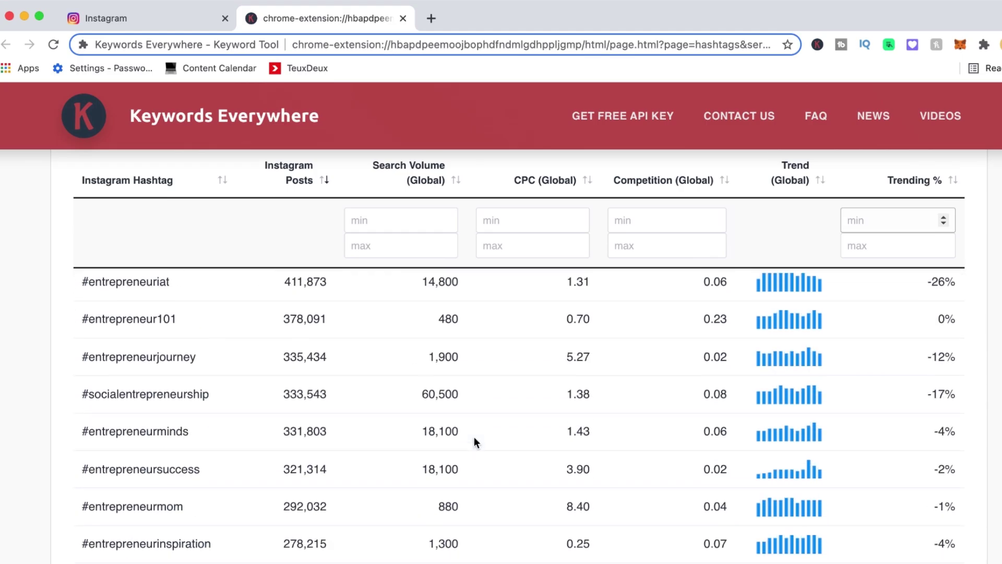
scroll(474, 437, down, 3)
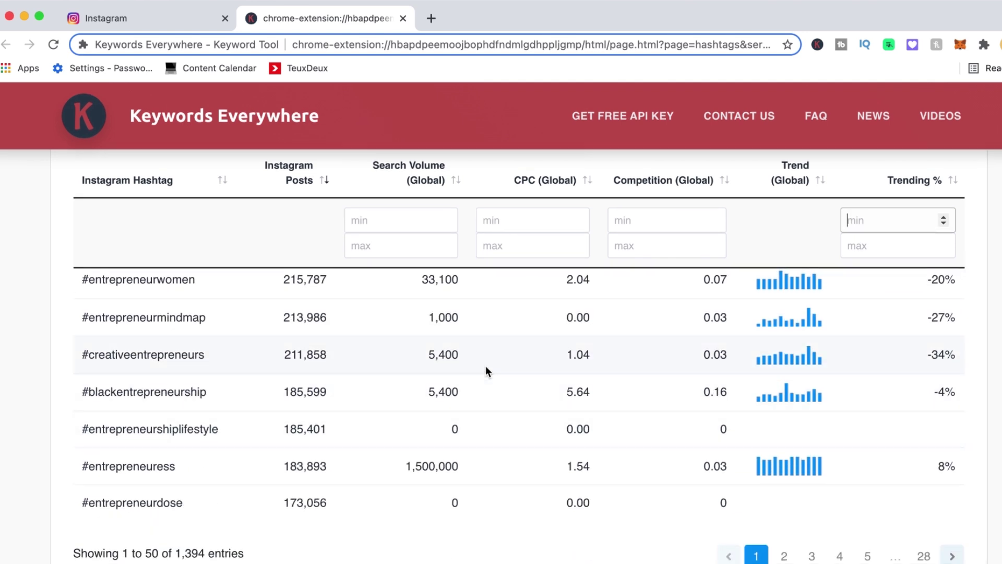
scroll(736, 431, up, 10)
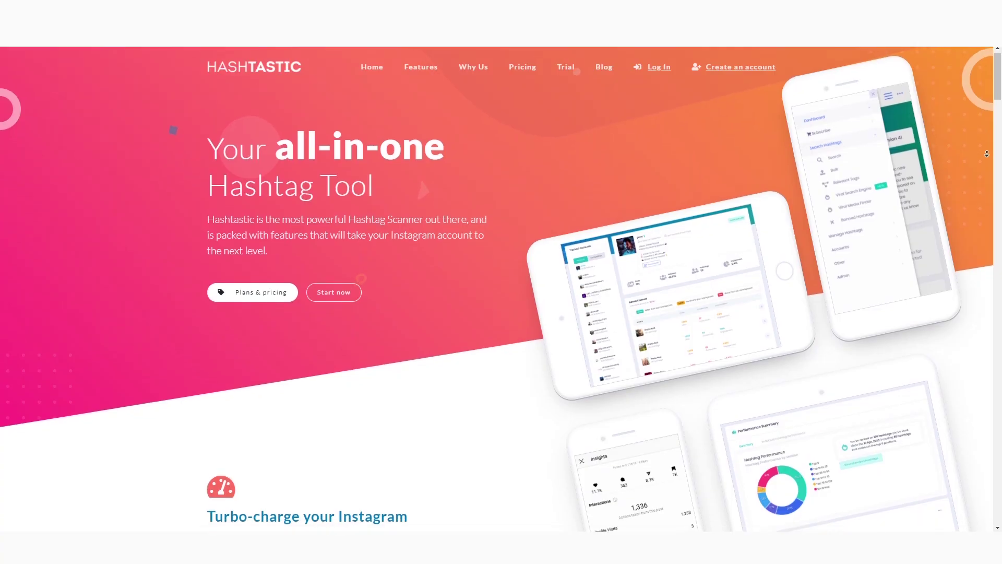
Scroll the Hashtastic homepage past its features, pricing plans and FAQ down to the contact footer
scroll(984, 168, down, 5)
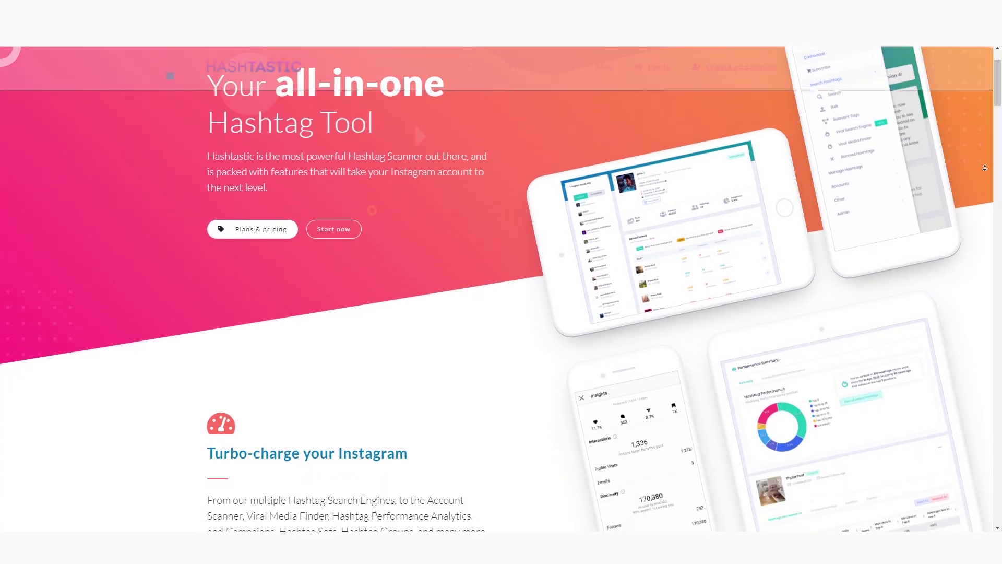
scroll(984, 168, down, 10)
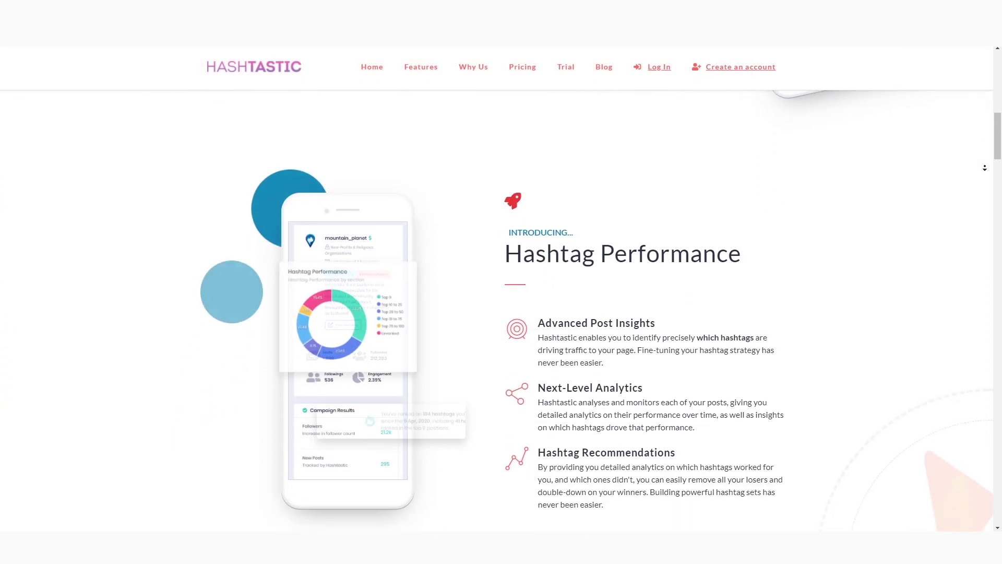
scroll(985, 168, down, 10)
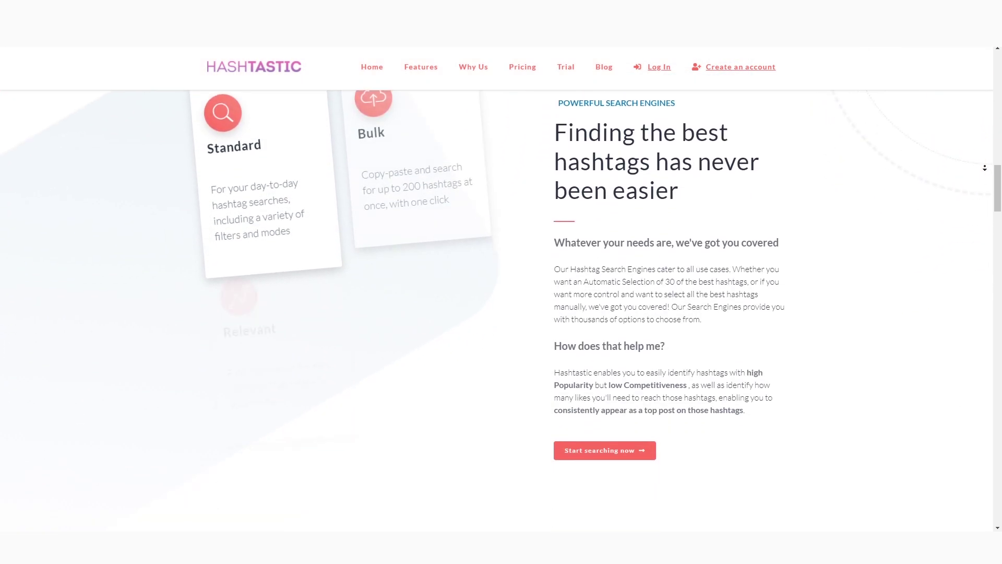
scroll(985, 167, down, 10)
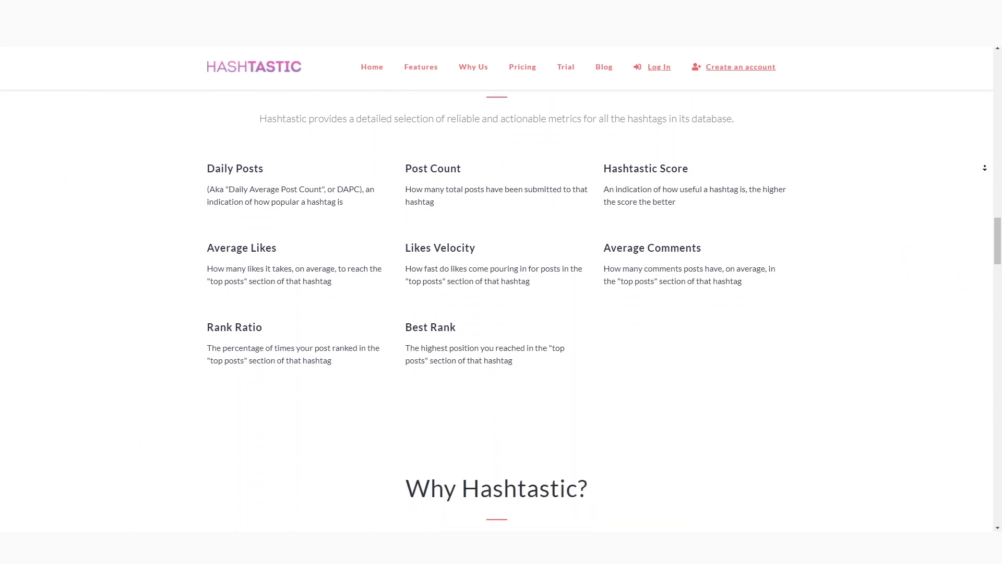
scroll(985, 168, down, 10)
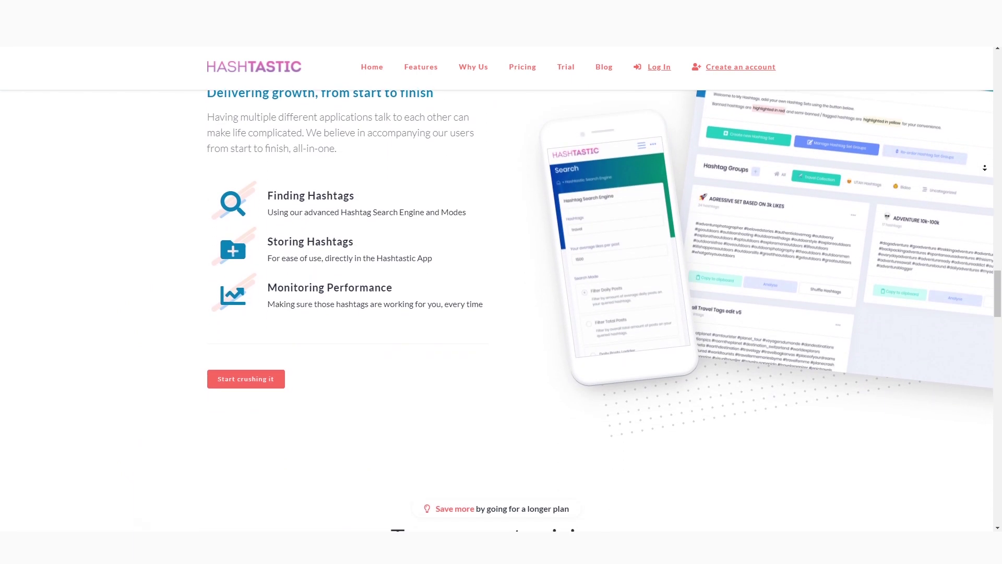
scroll(985, 168, down, 10)
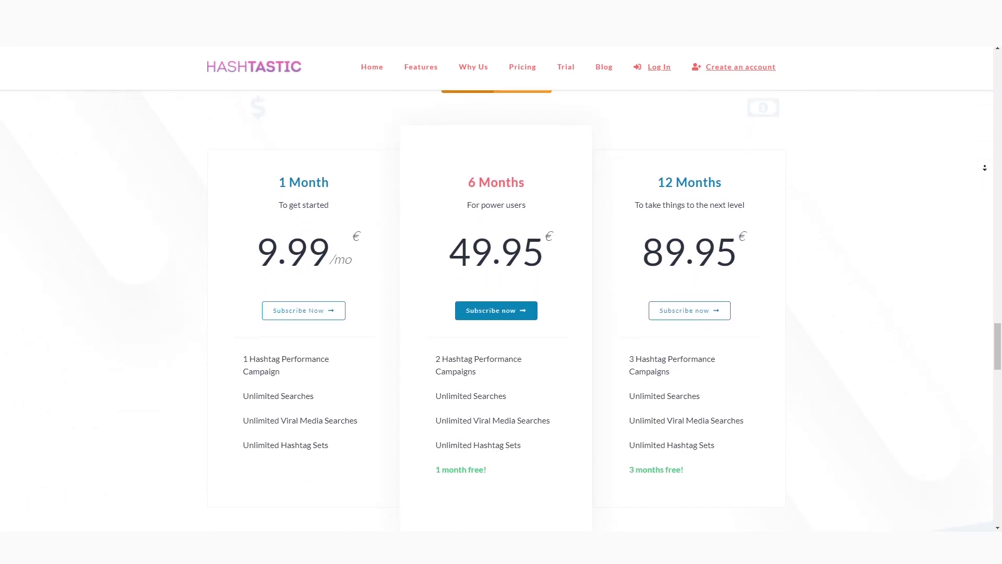
scroll(985, 167, down, 10)
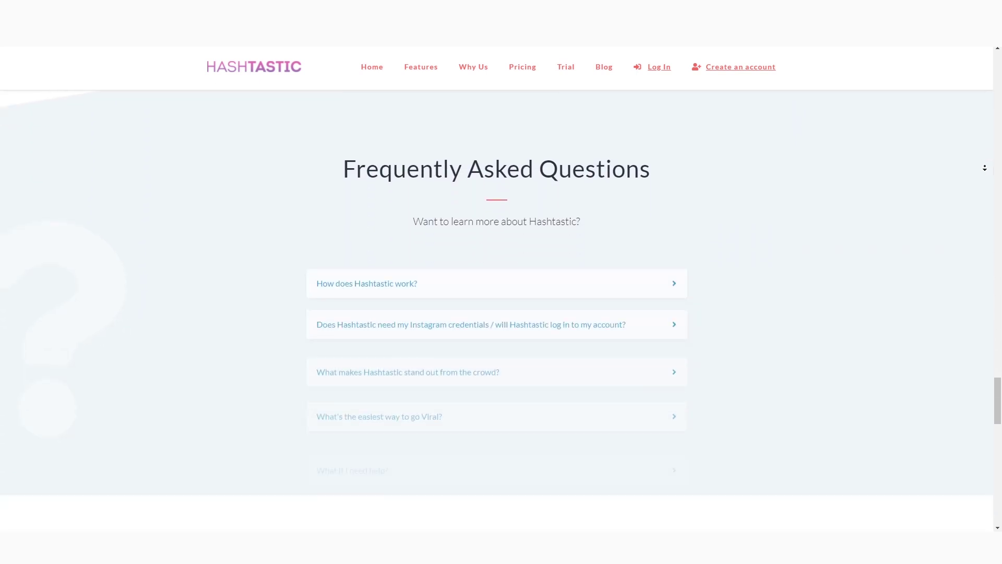
scroll(984, 168, down, 10)
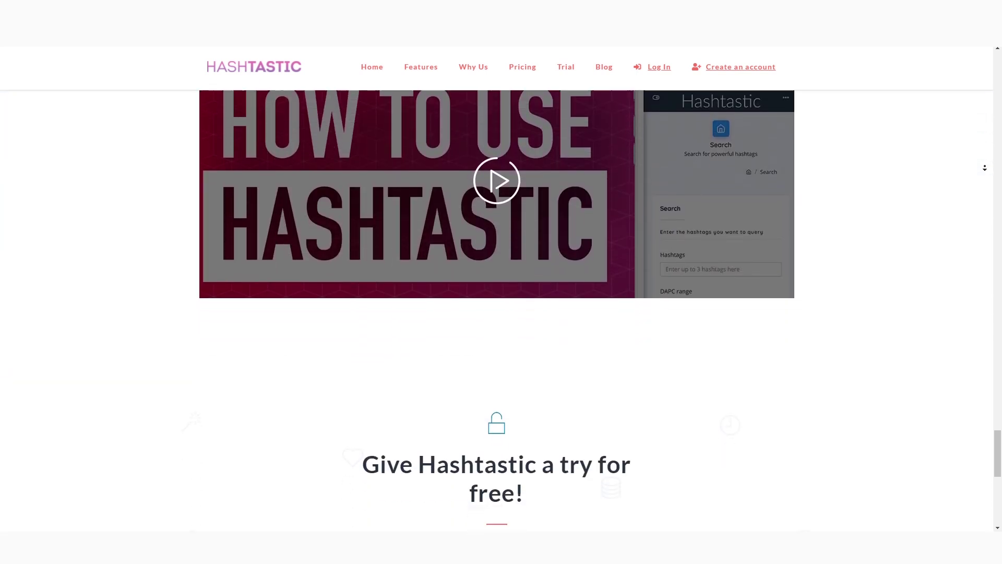
scroll(984, 167, down, 5)
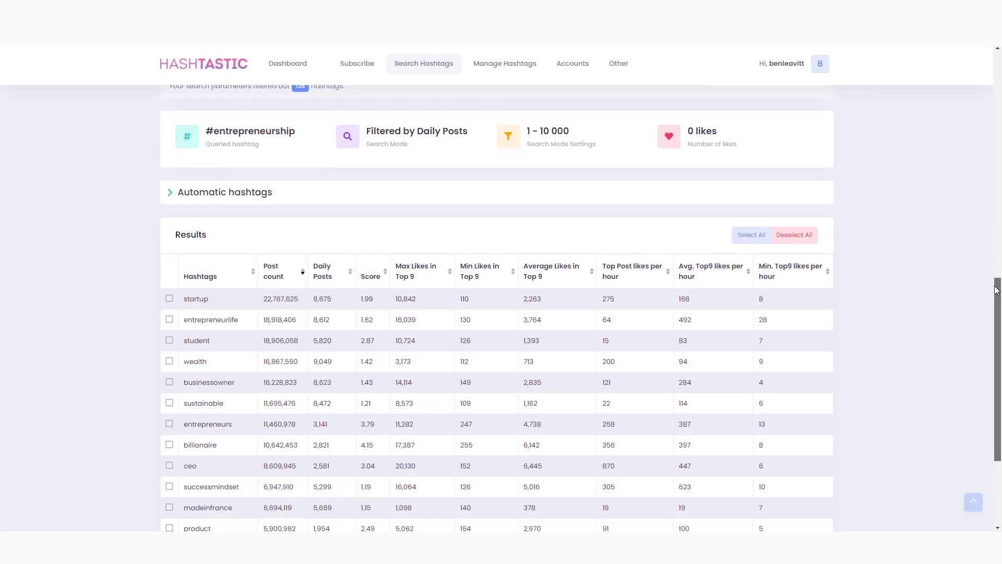
Scroll down the #entrepreneurship results table filtered to 1–10,000 daily posts
scroll(996, 345, down, 4)
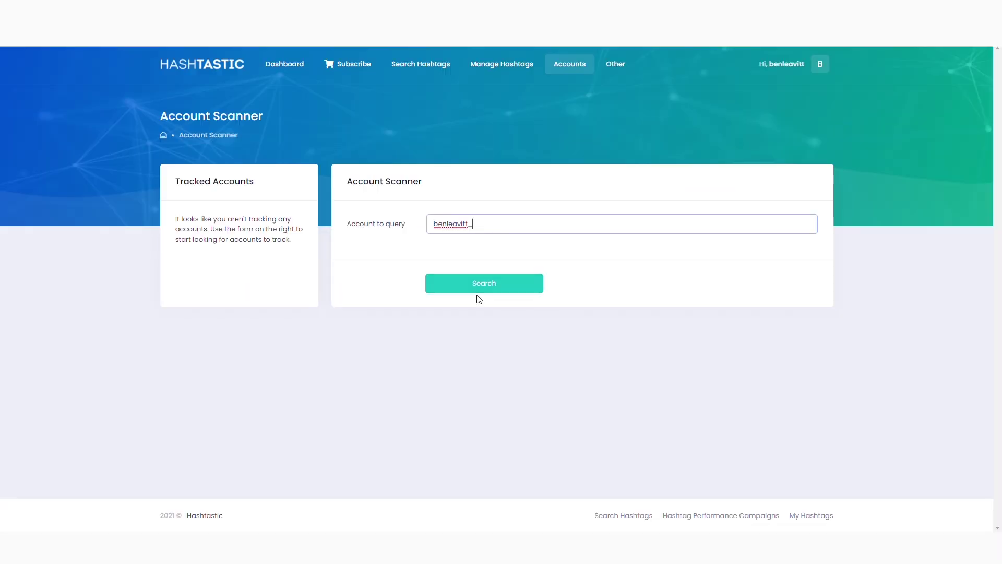
In Account Scanner, review an account's posts, followers and growth charts, then browse the viral posts feed
click(481, 287)
scroll(911, 354, down, 7)
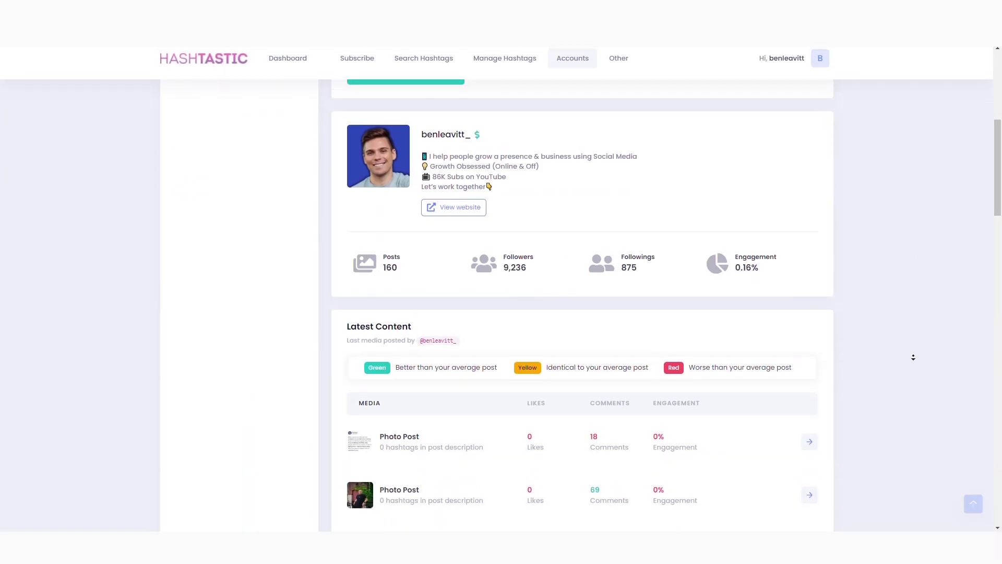
scroll(914, 353, down, 18)
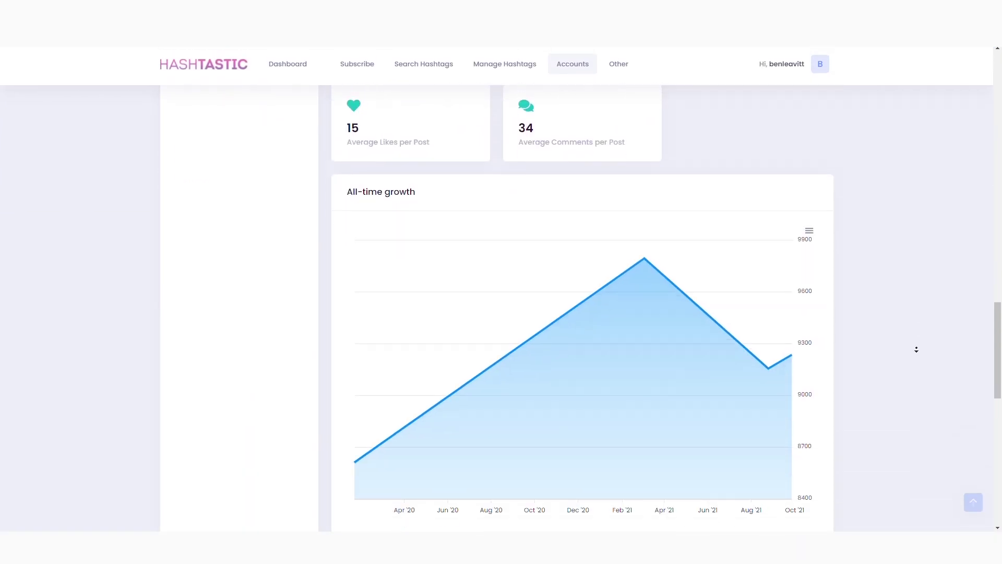
scroll(916, 349, down, 10)
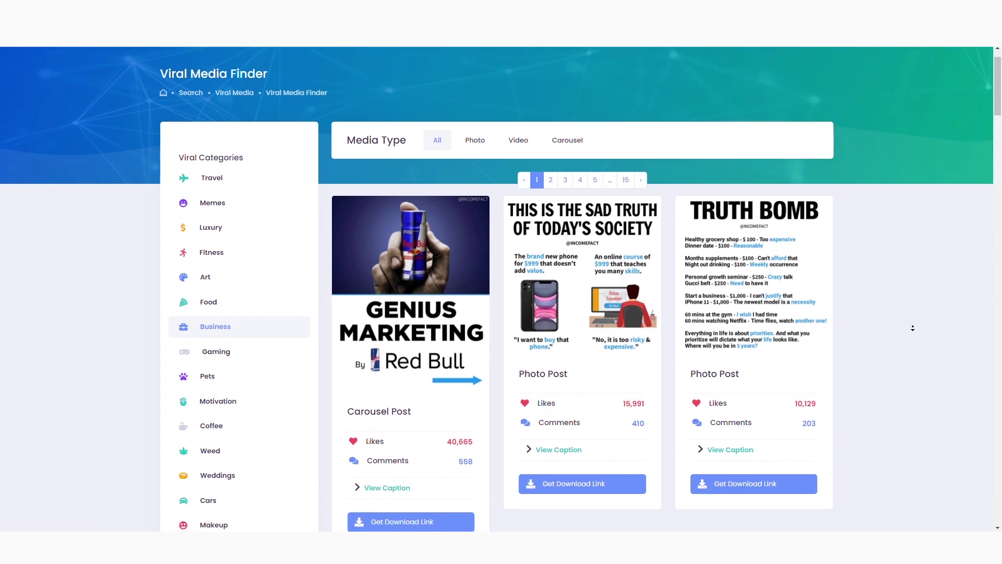
scroll(912, 328, down, 15)
scroll(912, 328, down, 4)
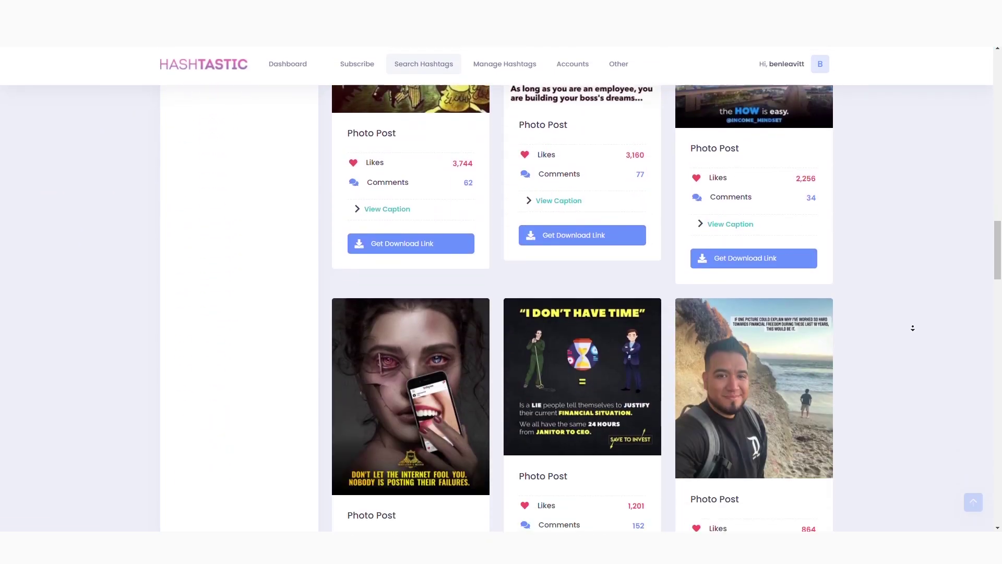